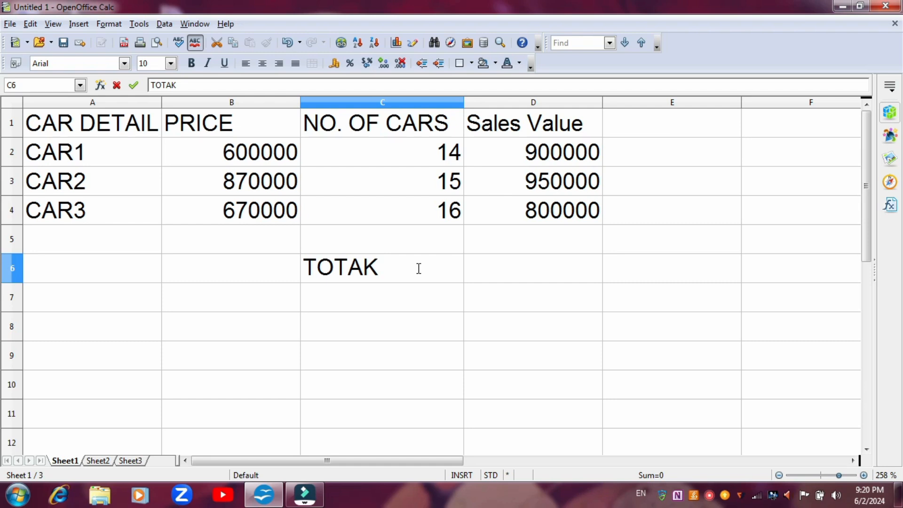
- Correct the label in cell C6 to read TOTAL SALES
key("BackSpace")
type("L")
key("BackSpace")
key("BackSpace")
type("L SALES")
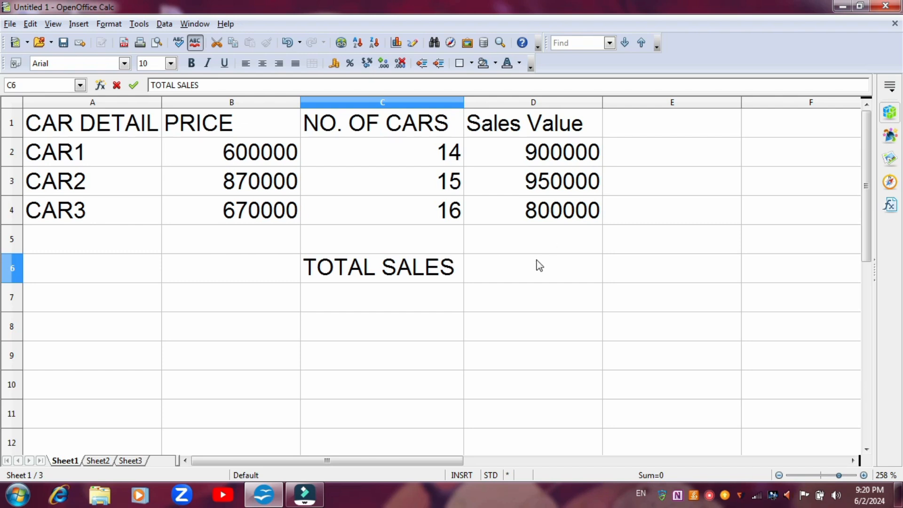
- Calculate the total of the Sales Value column in cell D6 with the formula =SUM(D2:D4)
left_click(540, 266)
type("=")
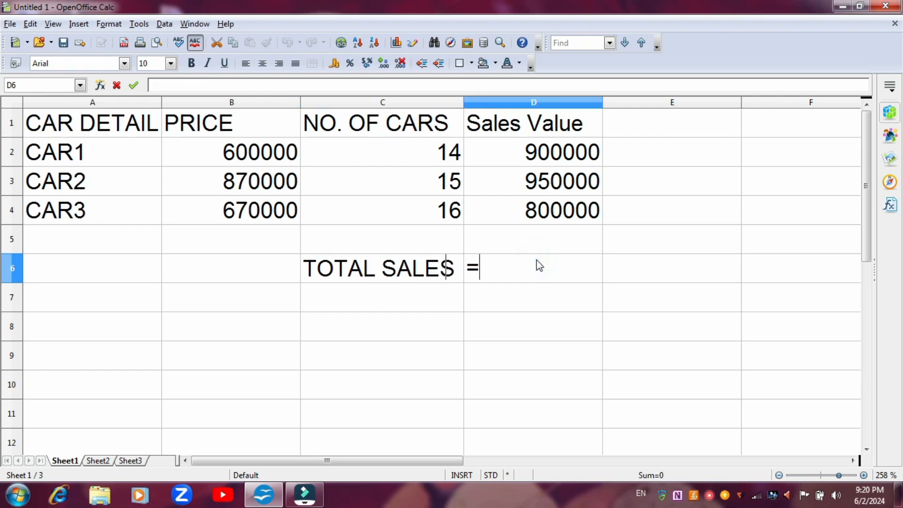
type("SUM")
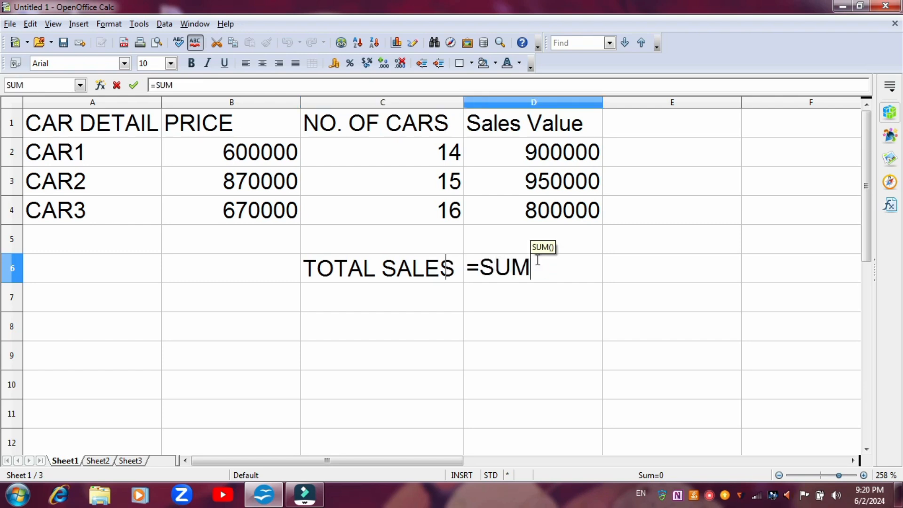
type("(")
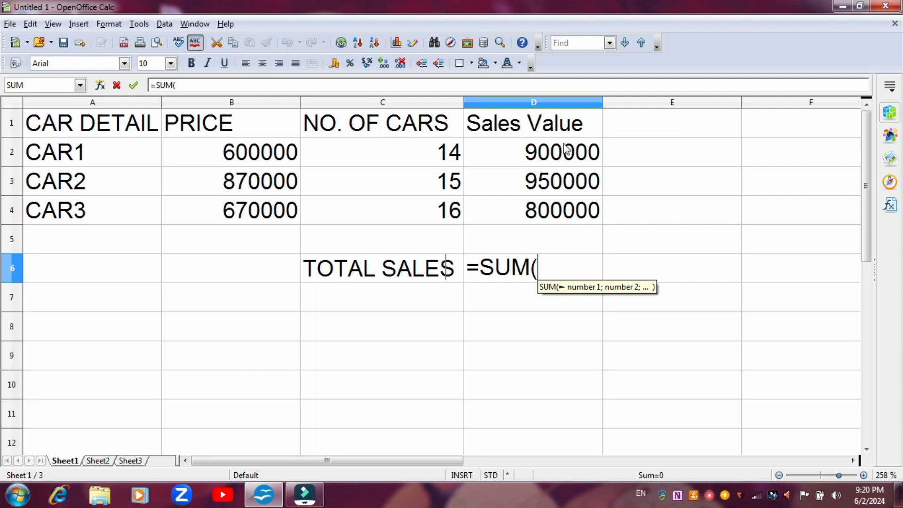
left_click_drag(565, 153, 569, 205)
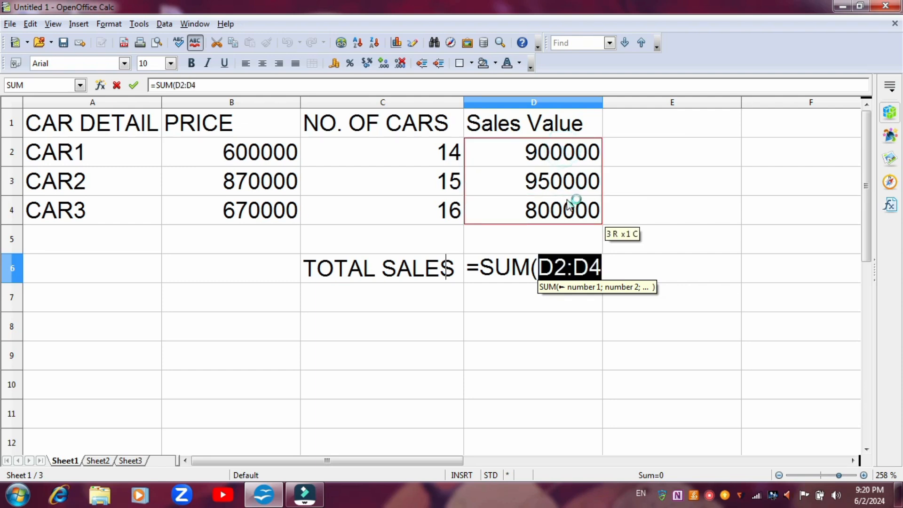
type(")")
key("Return")
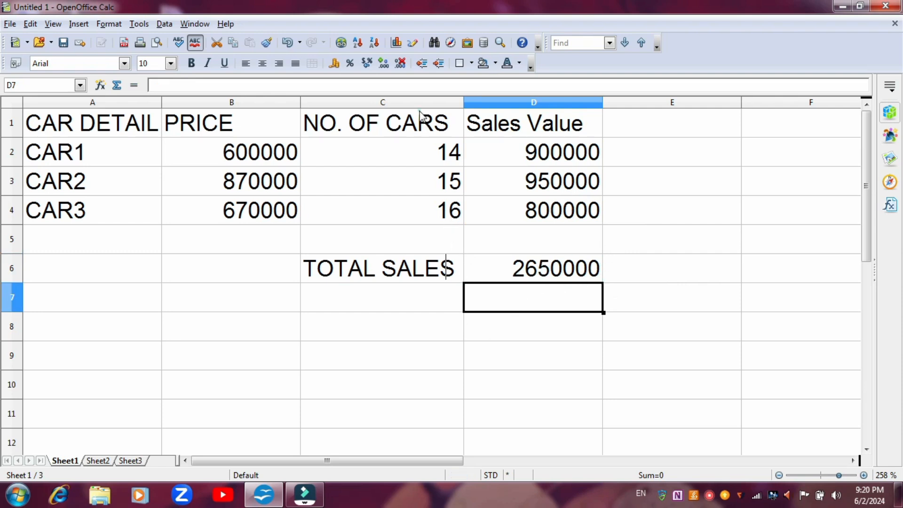
- Create a scenario named BEST from the range C1:C4, with the option to copy the entire sheet enabled
left_click_drag(420, 115, 424, 199)
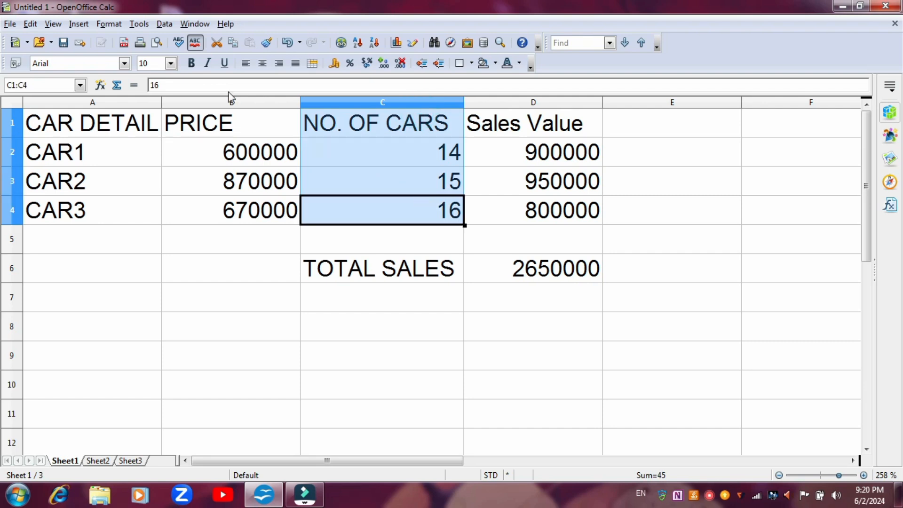
left_click(139, 23)
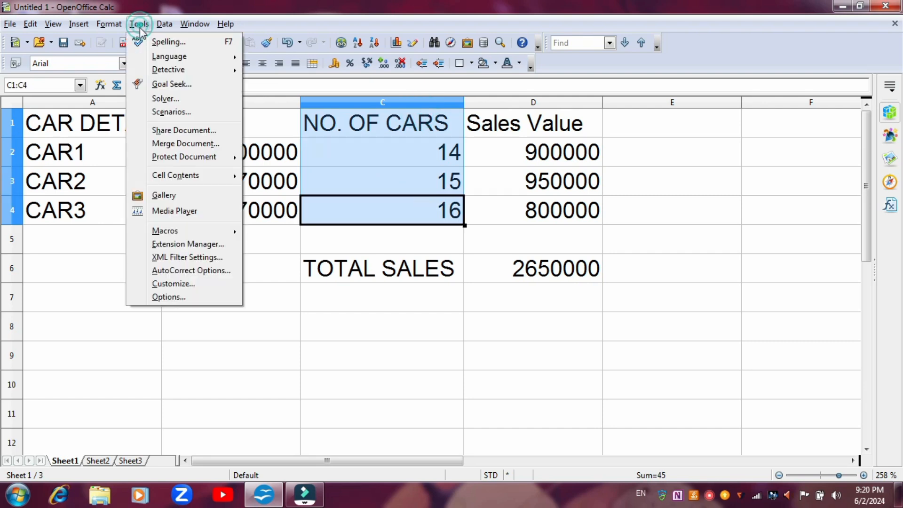
left_click(160, 113)
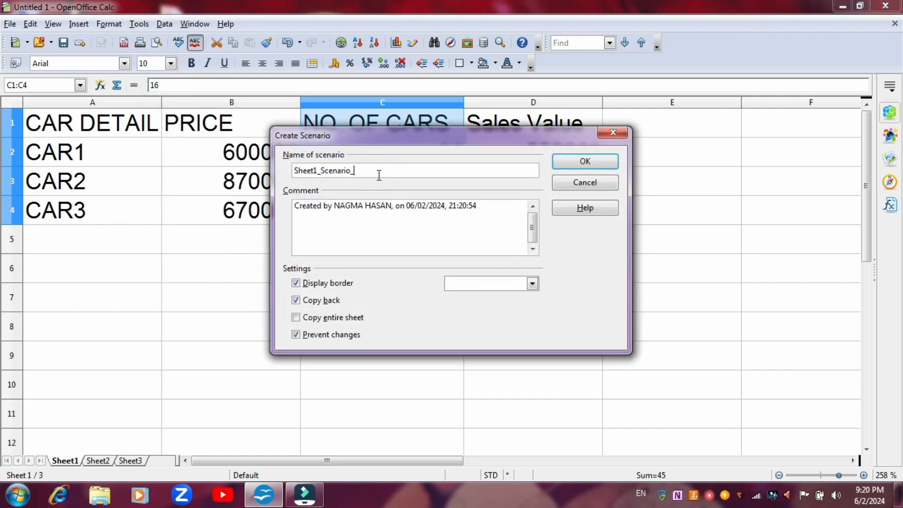
key("BackSpace")
key("BackSpace")
key("BackSpace")
key("BackSpace")
key("BackSpace")
key("BackSpace")
key("BackSpace")
key("BackSpace")
key("BackSpace")
key("BackSpace")
key("BackSpace")
key("BackSpace")
left_click(297, 318)
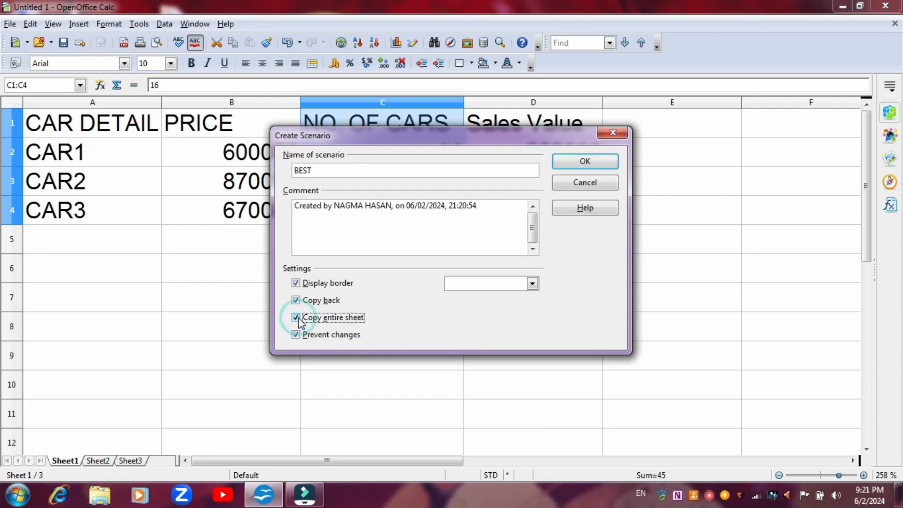
left_click(586, 161)
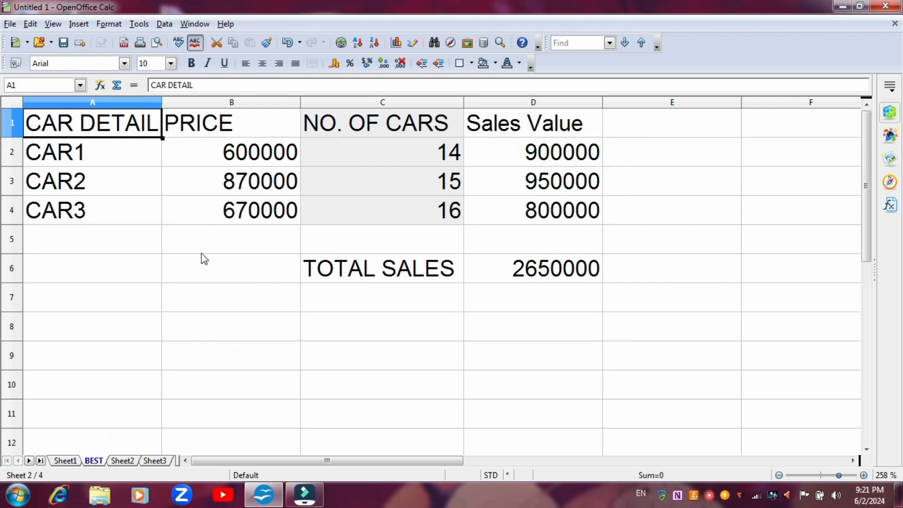
- Return to Sheet1 and apply the BEST scenario to the NO. OF CARS range
left_click(63, 460)
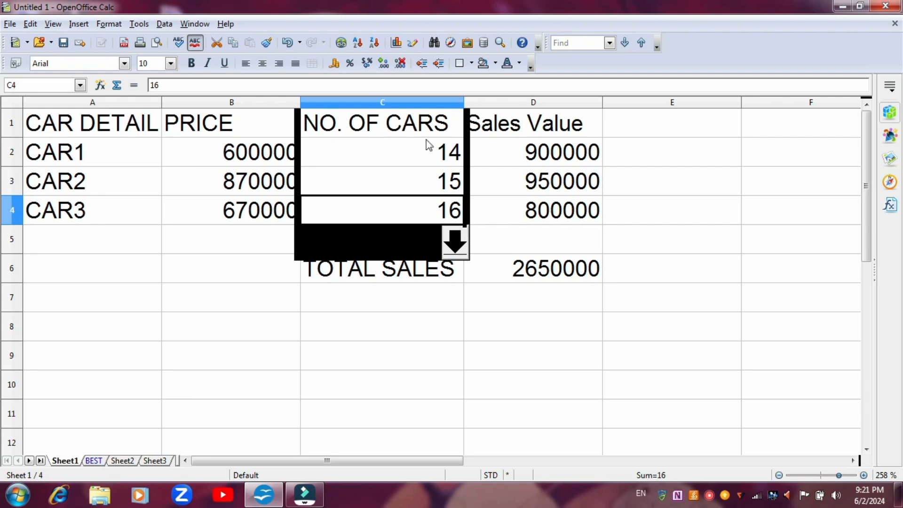
left_click(455, 247)
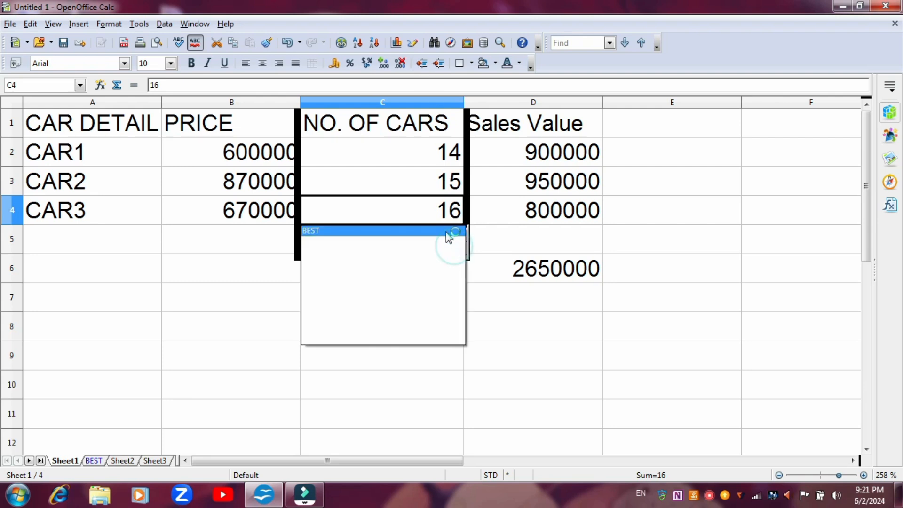
left_click(446, 232)
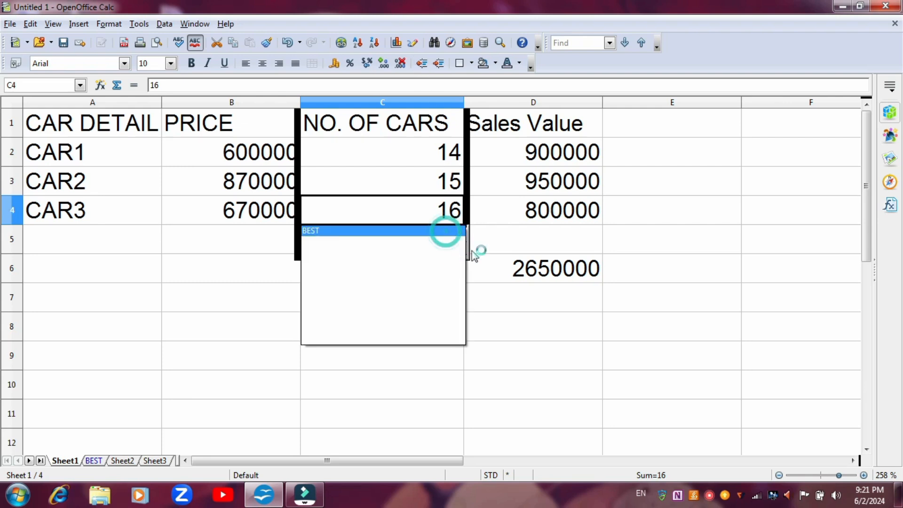
left_click(508, 312)
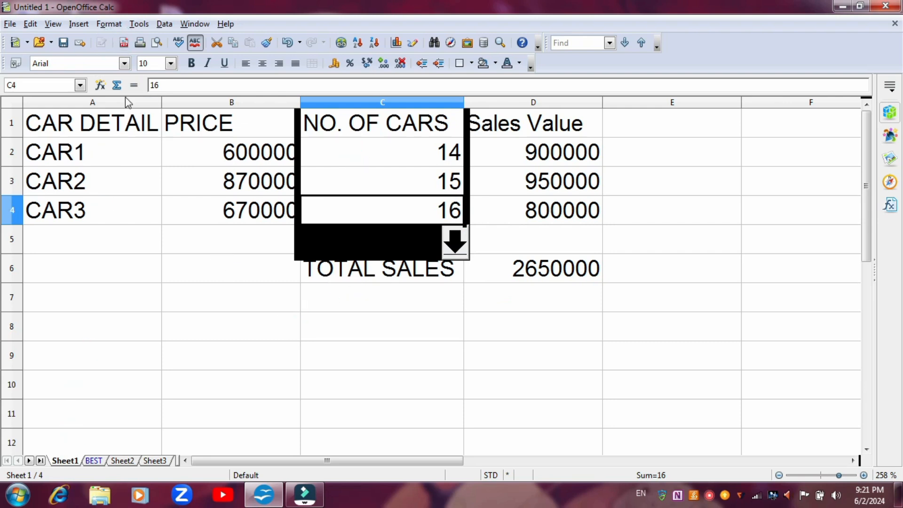
- Create a second scenario named CURRENT SHEET from C1:C4 on Sheet1, with the option to copy the entire sheet enabled
left_click(139, 24)
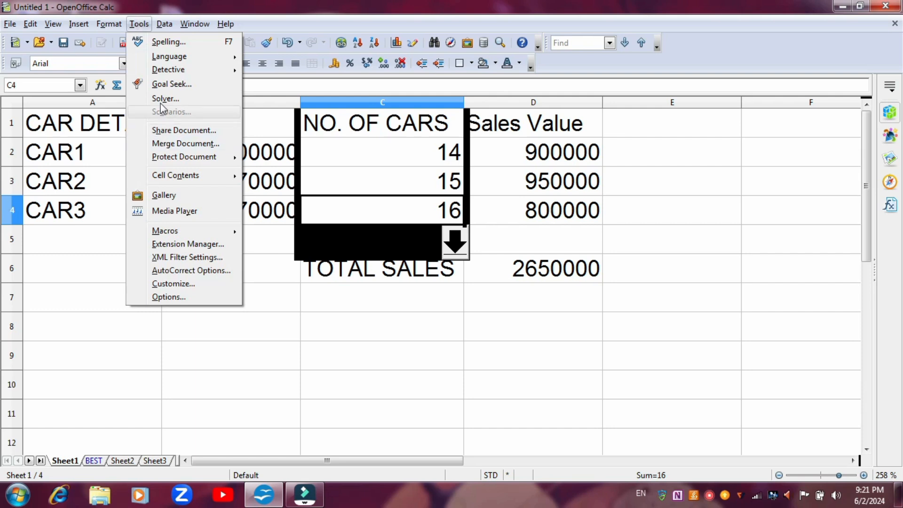
left_click(283, 254)
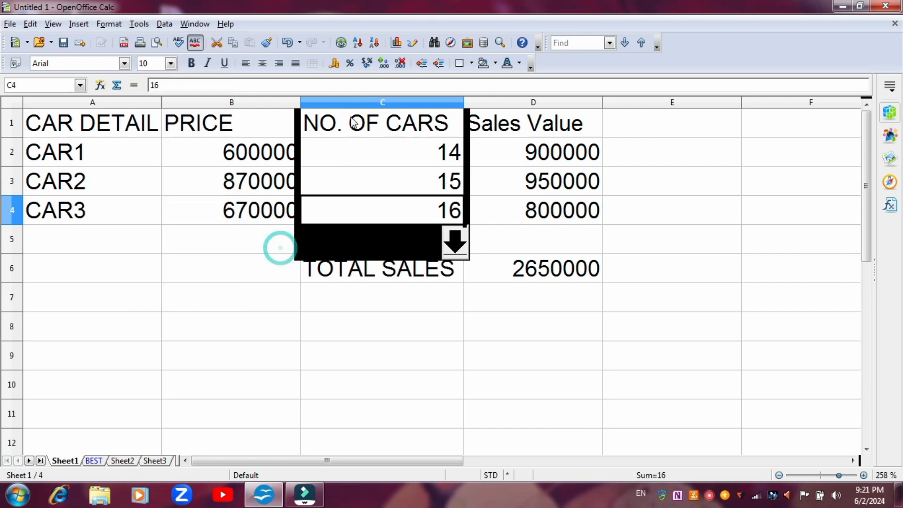
left_click_drag(358, 118, 353, 202)
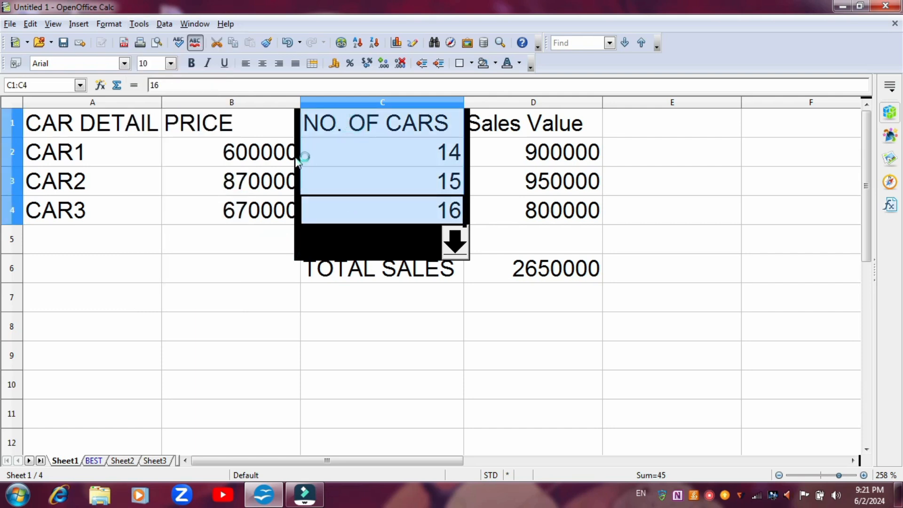
left_click(139, 24)
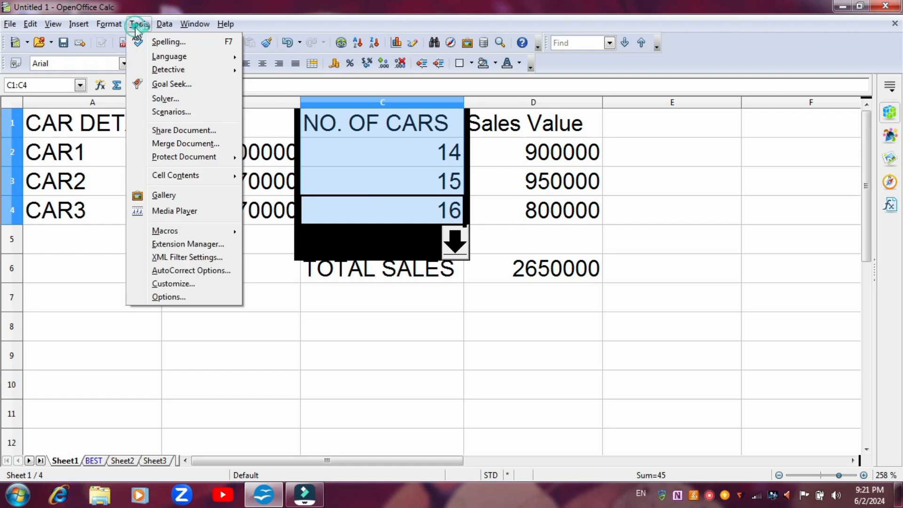
left_click(169, 113)
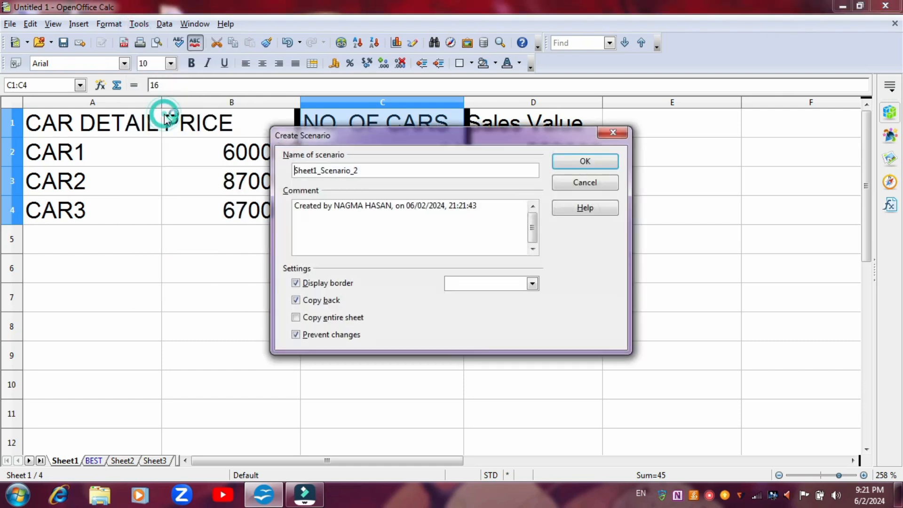
left_click(388, 169)
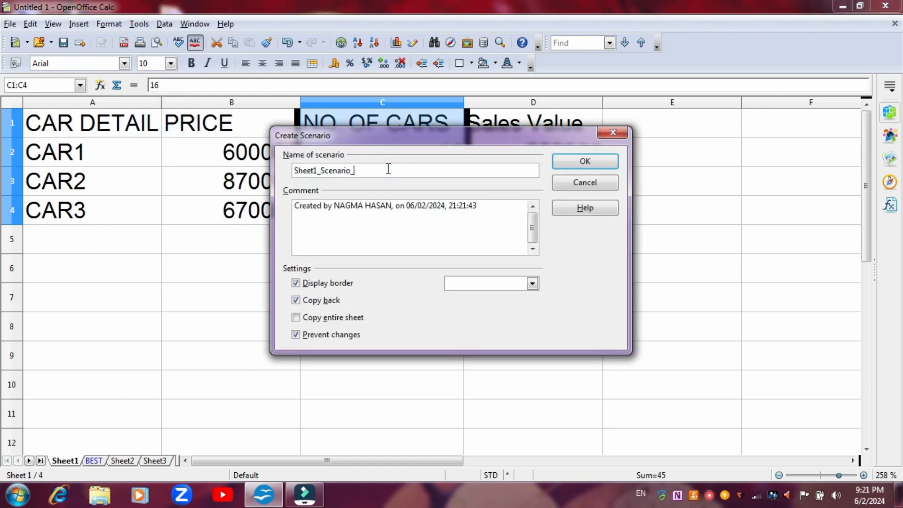
key("BackSpace")
key("BackSpace")
key("BackSpace")
key("BackSpace")
key("BackSpace")
key("BackSpace")
key("BackSpace")
key("BackSpace")
key("BackSpace")
key("BackSpace")
key("BackSpace")
key("BackSpace")
key("BackSpace")
key("BackSpace")
key("BackSpace")
key("BackSpace")
key("BackSpace")
left_click(296, 318)
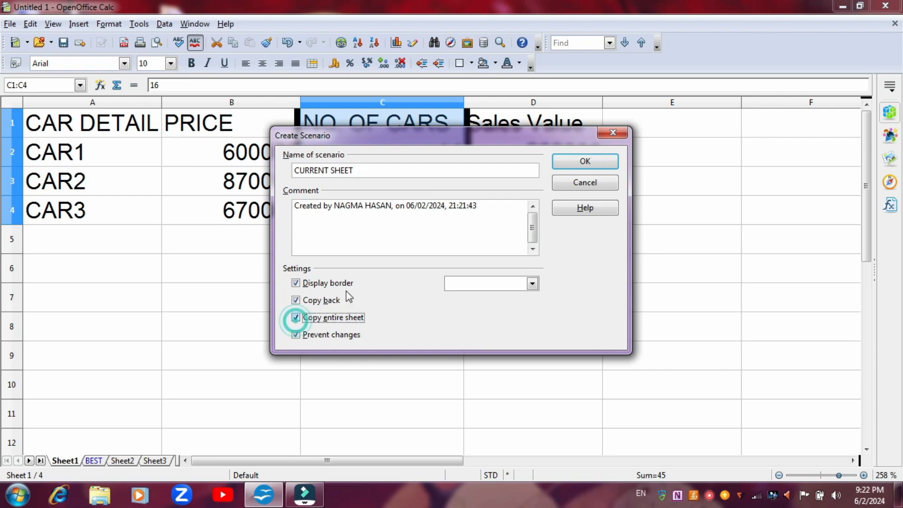
left_click(562, 162)
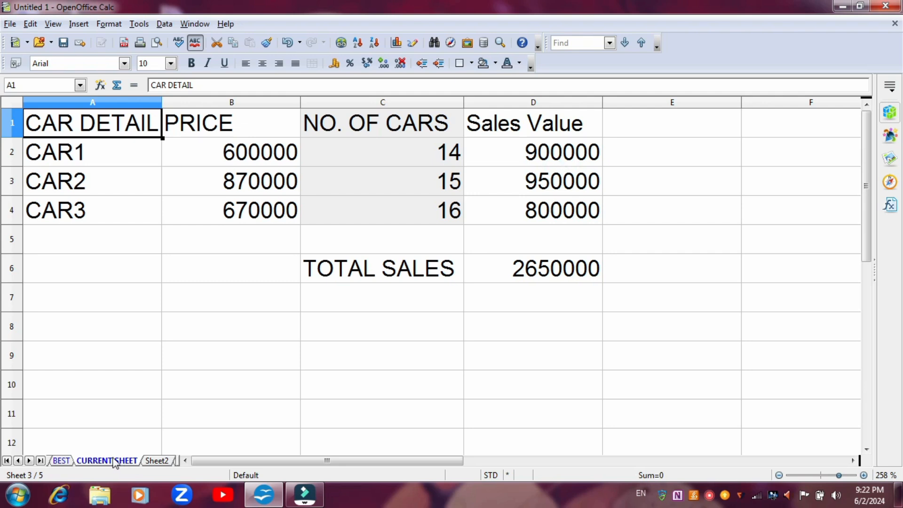
- Compare the BEST and CURRENT SHEET sheets, and add the range C1:C4 to the CURRENT SHEET scenario
left_click(62, 461)
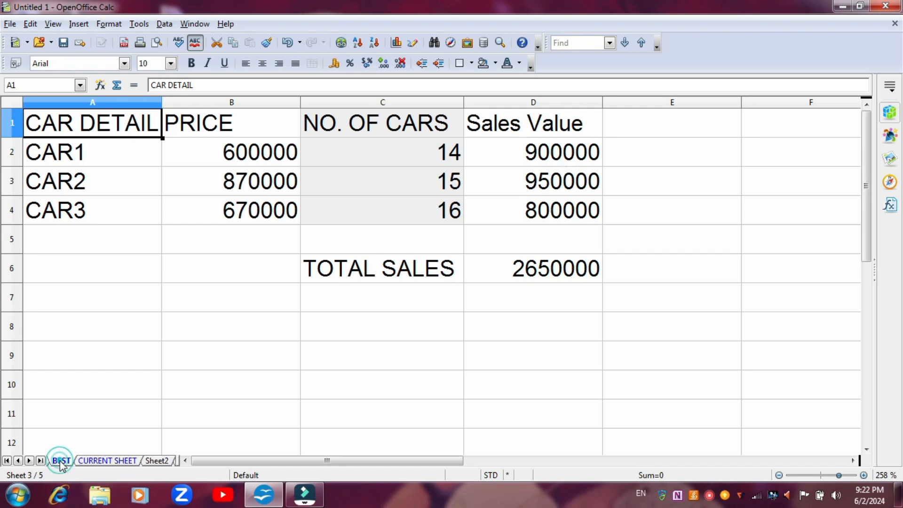
left_click(97, 461)
left_click(99, 463)
left_click(139, 24)
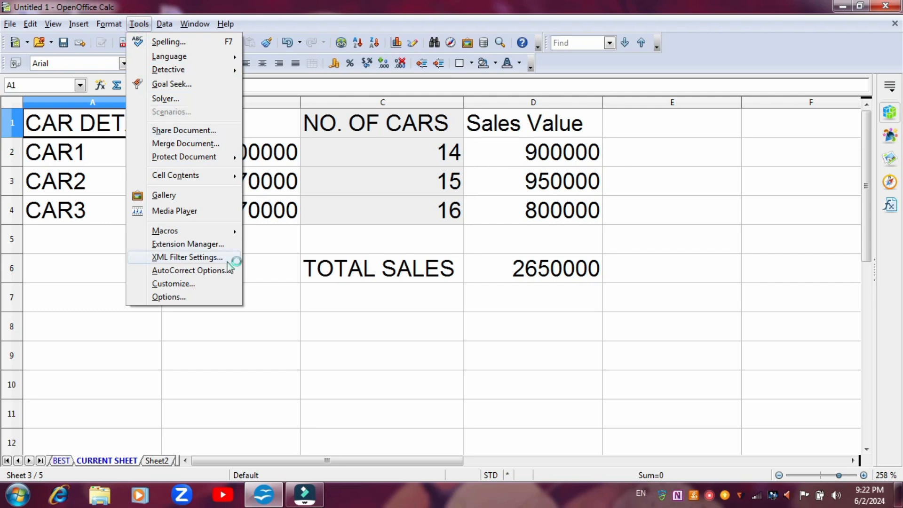
left_click(365, 141)
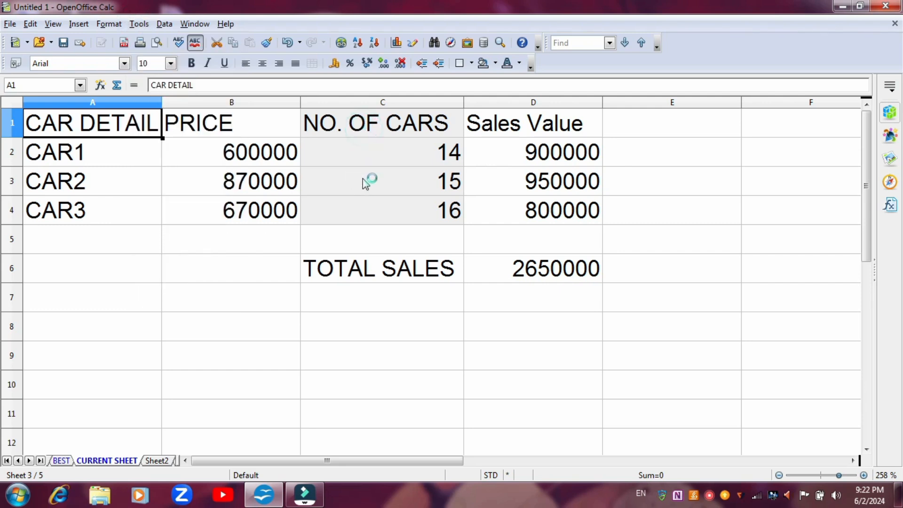
left_click_drag(373, 120, 377, 207)
left_click(140, 24)
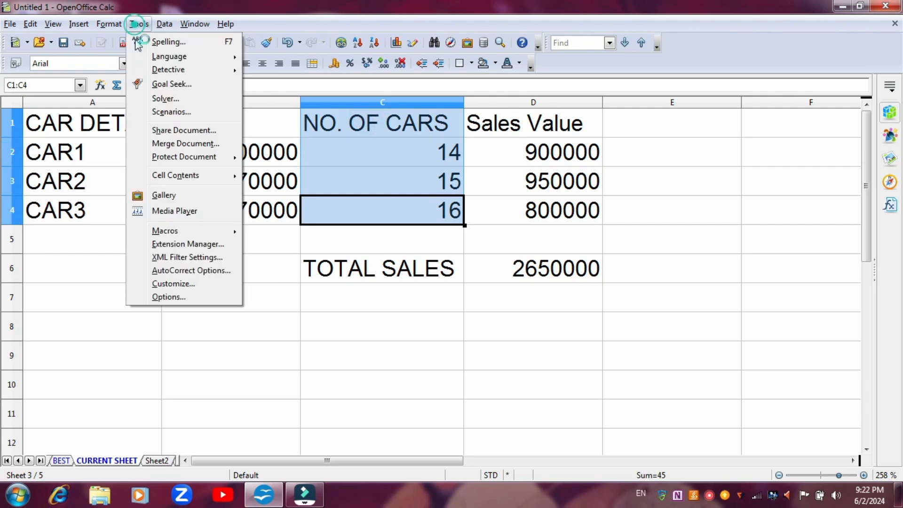
left_click(169, 113)
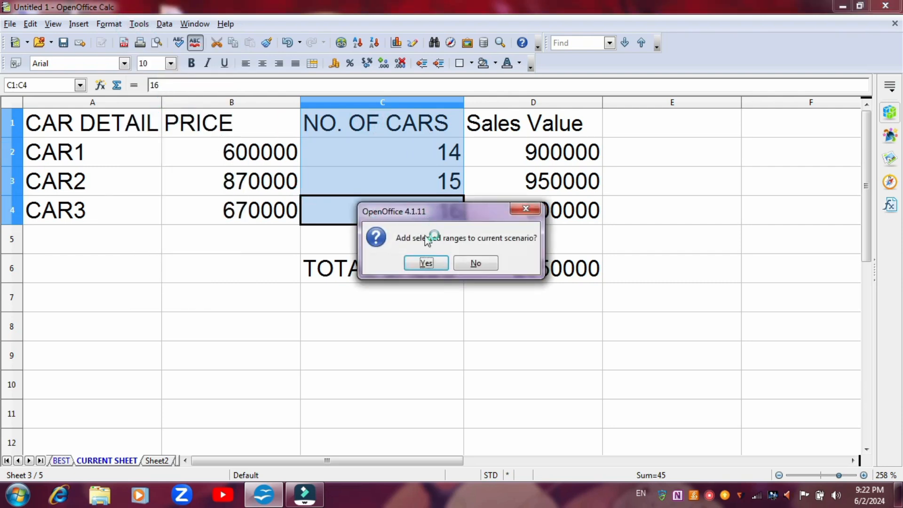
left_click(426, 263)
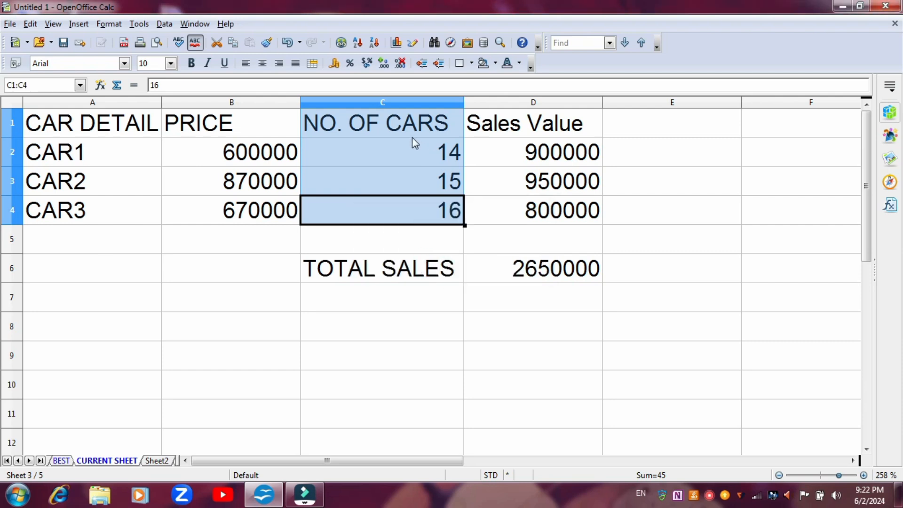
left_click(215, 416)
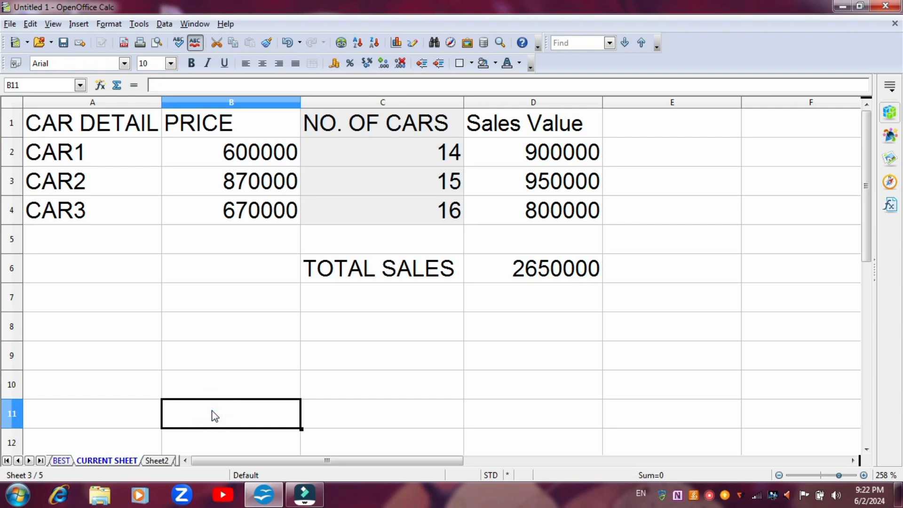
- Undo the range addition and the creation of the CURRENT SHEET scenario
key("ctrl+z")
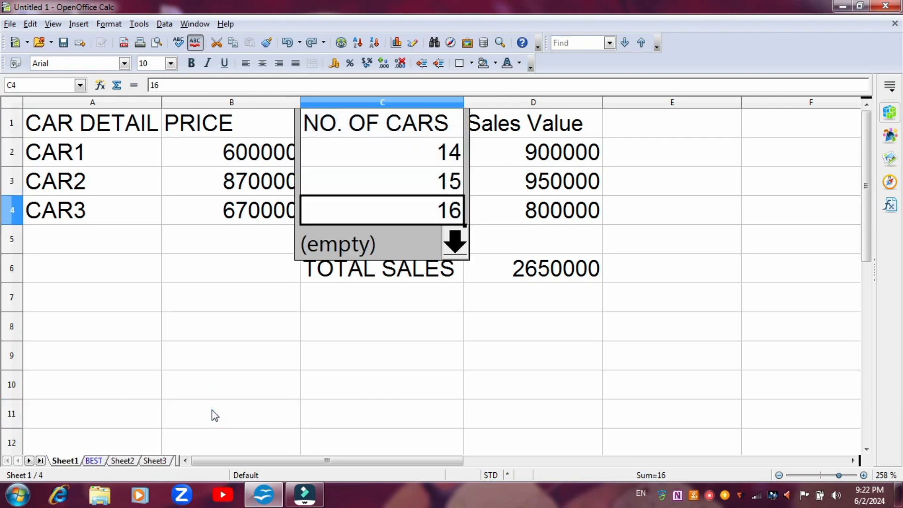
left_click(278, 317)
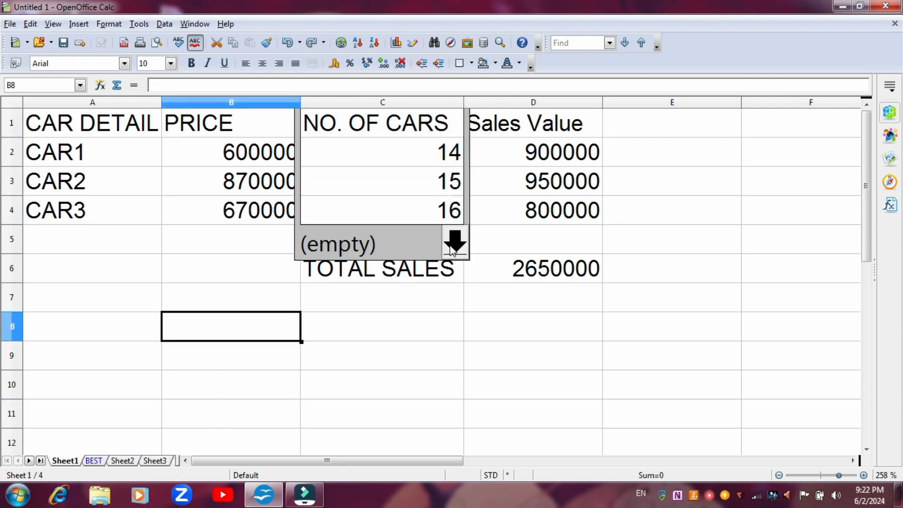
left_click(453, 243)
left_click(256, 284)
left_click(137, 24)
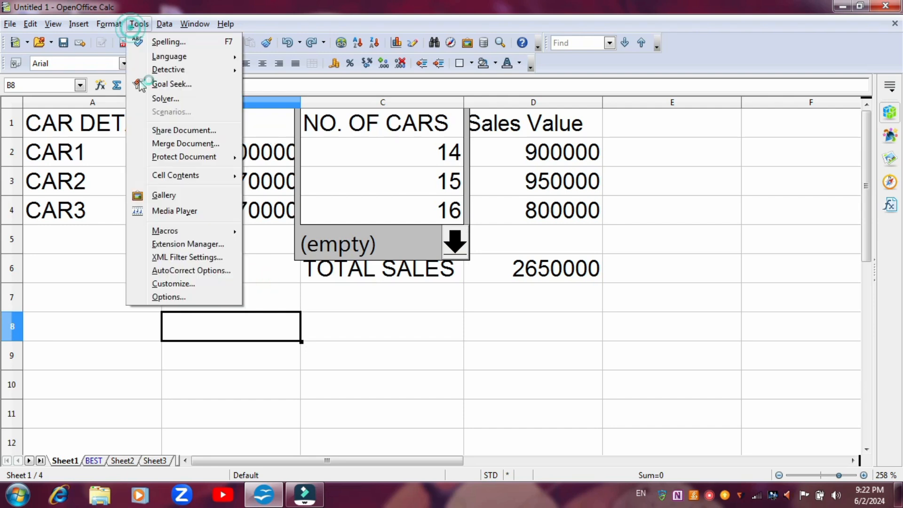
left_click(359, 120)
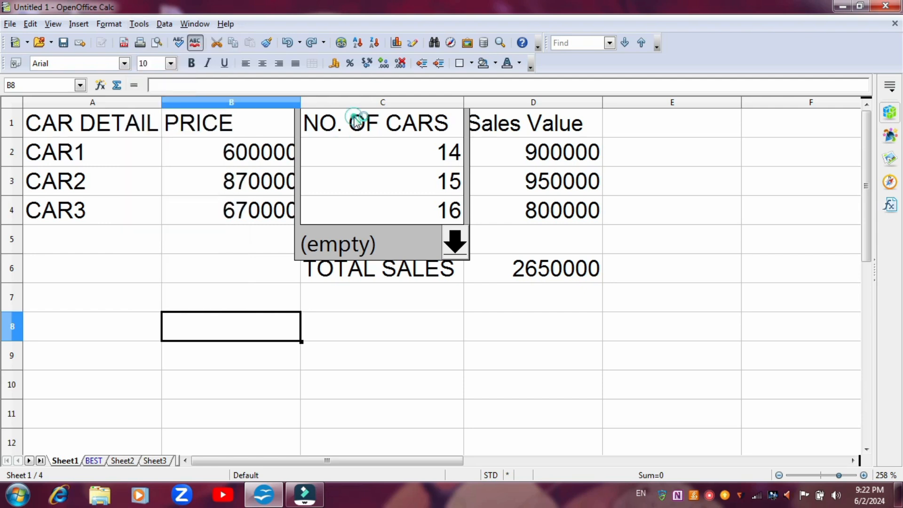
left_click(266, 252)
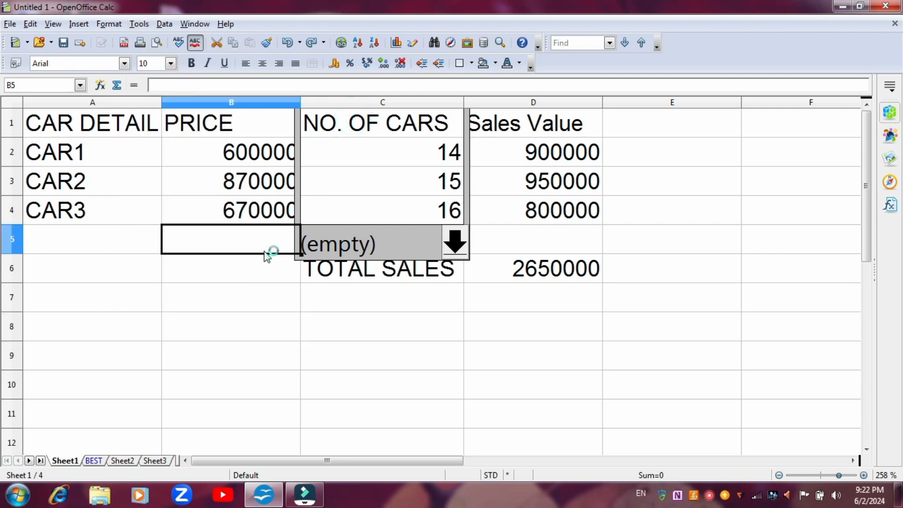
left_click(261, 269)
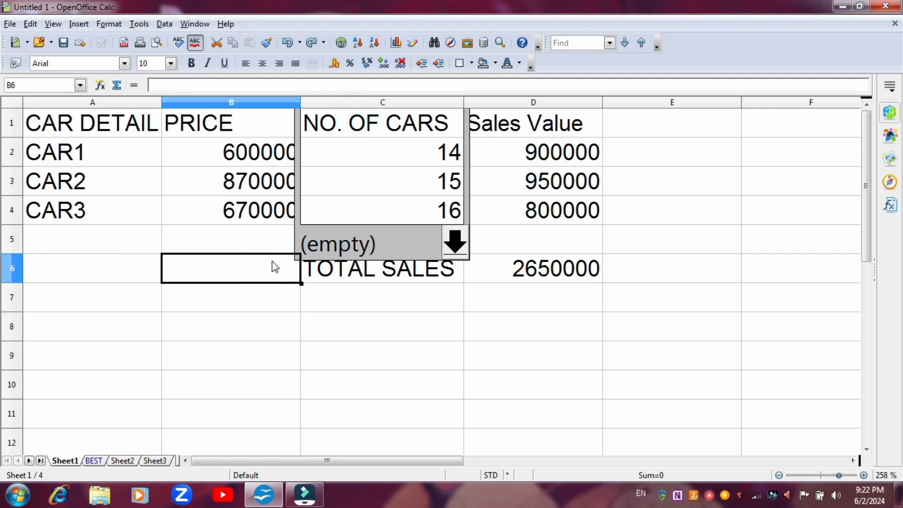
- Create a scenario named CURRENT SHEET from the NO. OF CARS range C1:C4 on Sheet1
left_click_drag(358, 122, 363, 223)
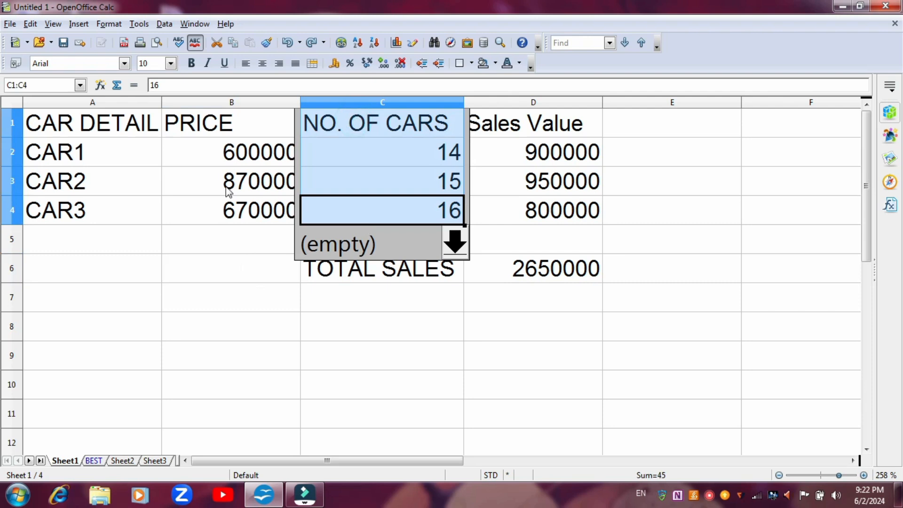
left_click(139, 23)
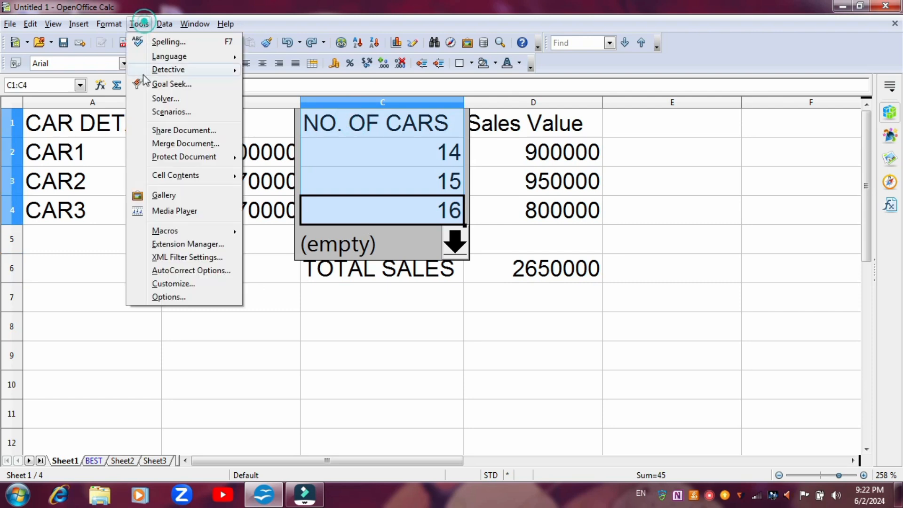
left_click(152, 112)
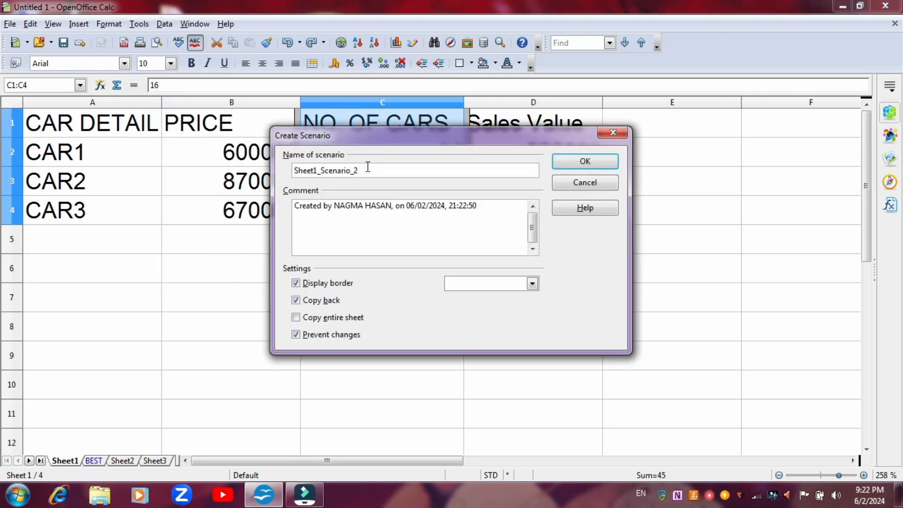
left_click(369, 170)
key("BackSpace")
key("BackSpace")
key("BackSpace")
key("BackSpace")
key("BackSpace")
key("BackSpace")
key("BackSpace")
key("BackSpace")
key("BackSpace")
key("BackSpace")
key("BackSpace")
key("BackSpace")
key("BackSpace")
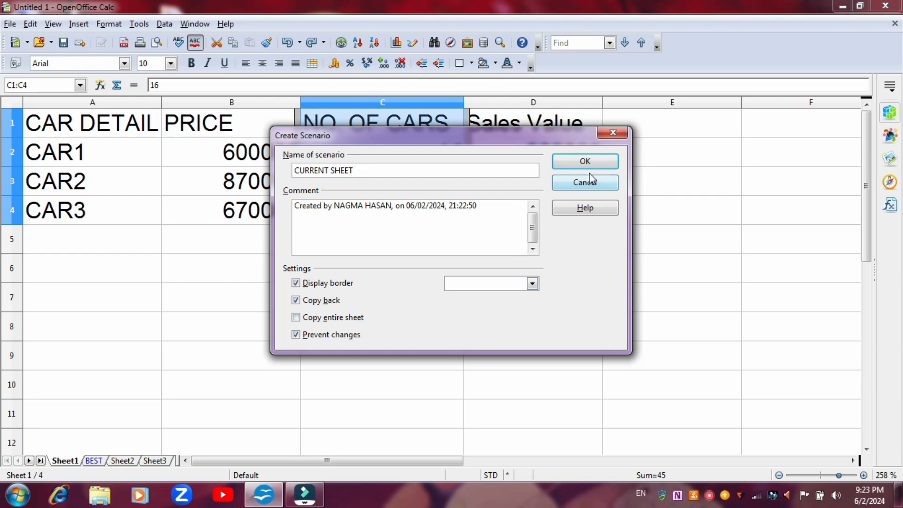
left_click(585, 162)
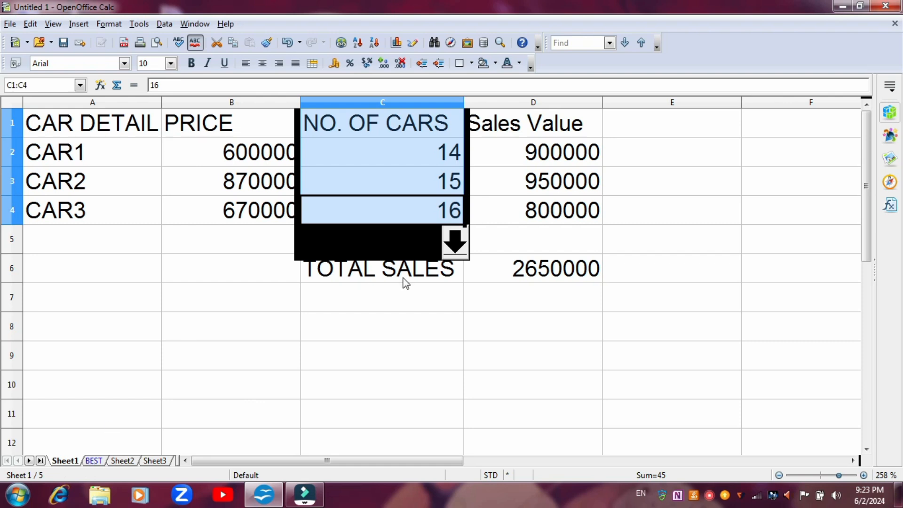
- Check the scenarios available for the NO. OF CARS range and apply CURRENT SHEET
left_click(457, 242)
left_click(454, 241)
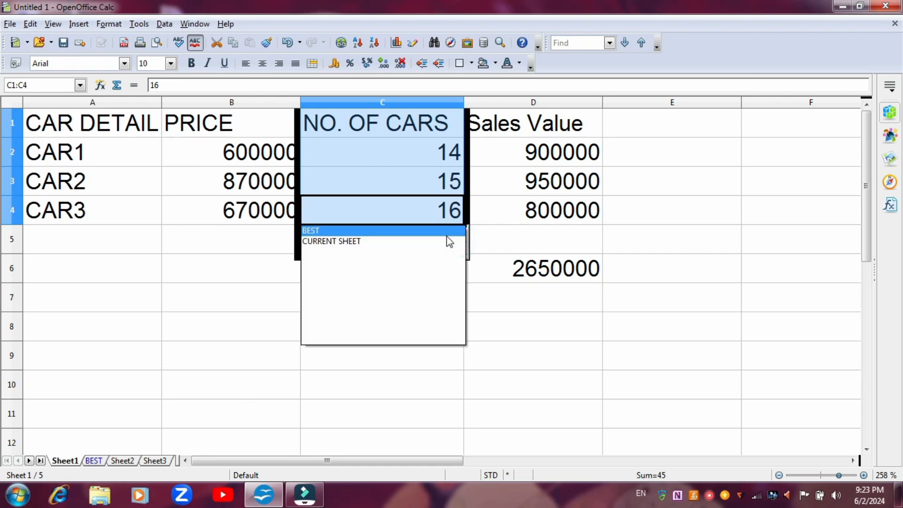
left_click(453, 242)
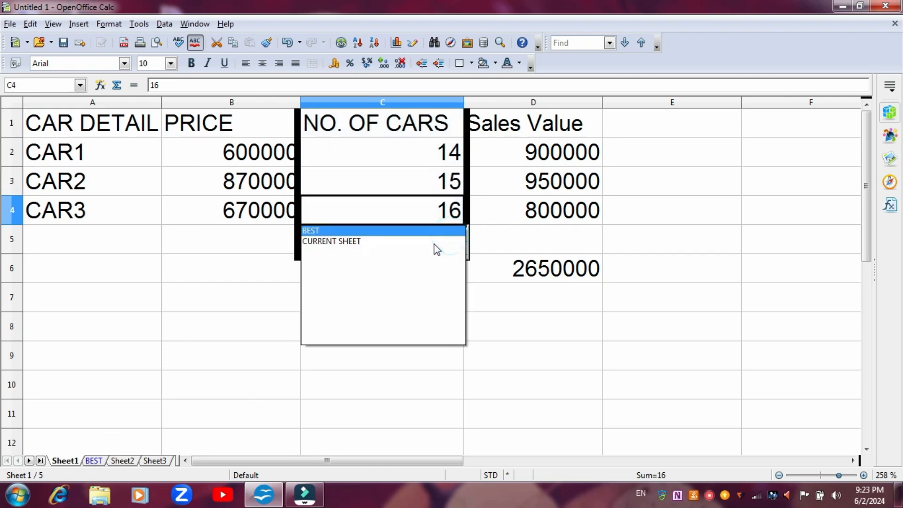
left_click(434, 243)
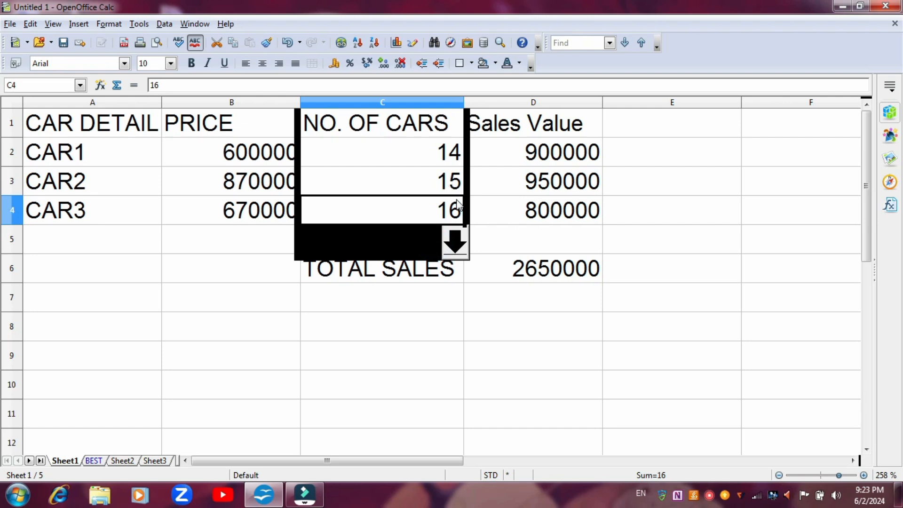
- Set the number of cars for CAR2 in cell C3 to 34
double_click(453, 181)
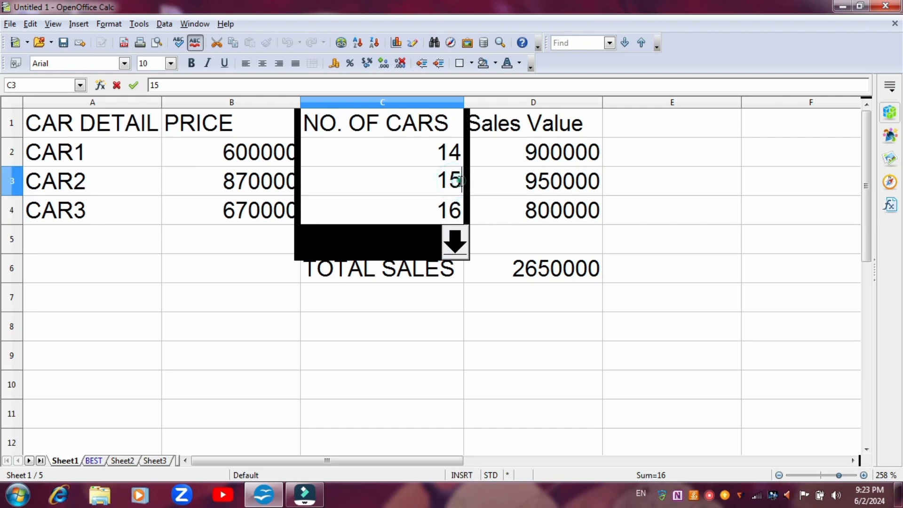
key("Delete")
key("BackSpace")
type("34")
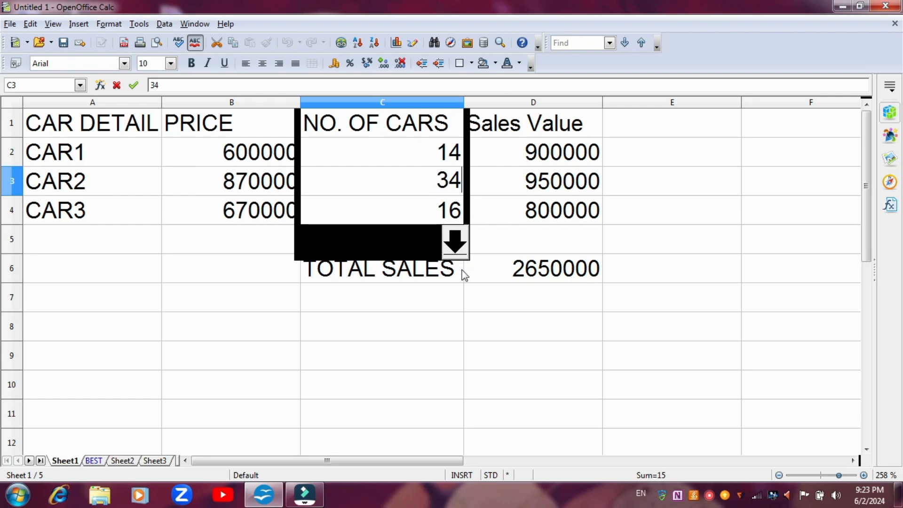
- Try to switch the NO. OF CARS range between the BEST and CURRENT SHEET scenarios, ending on BEST
left_click(452, 241)
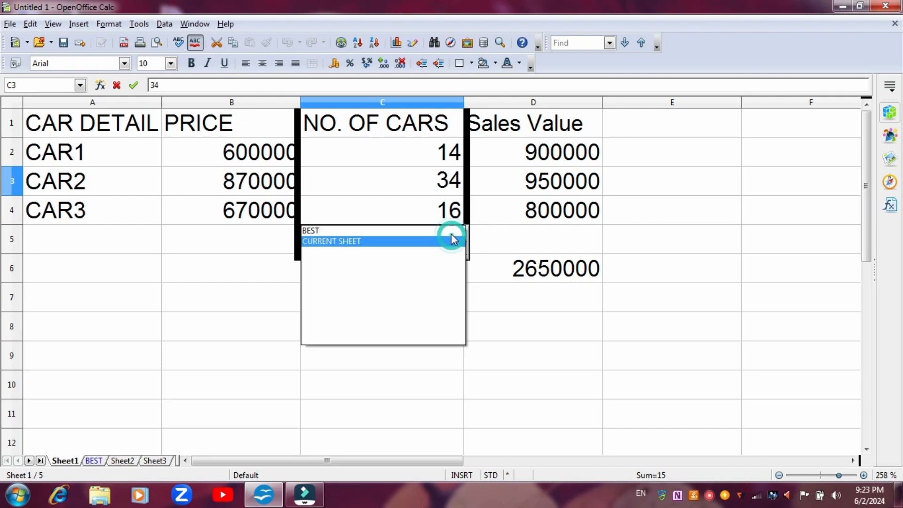
left_click(450, 230)
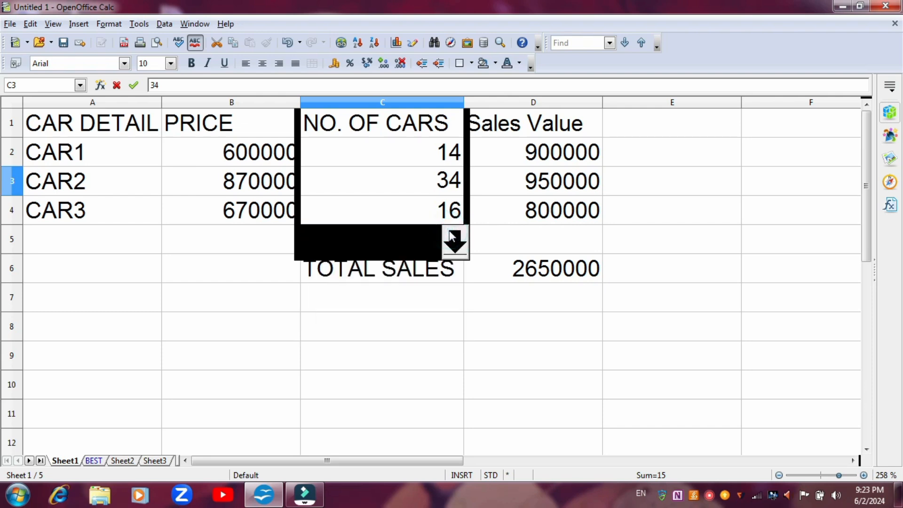
left_click(454, 238)
left_click(445, 241)
left_click(454, 242)
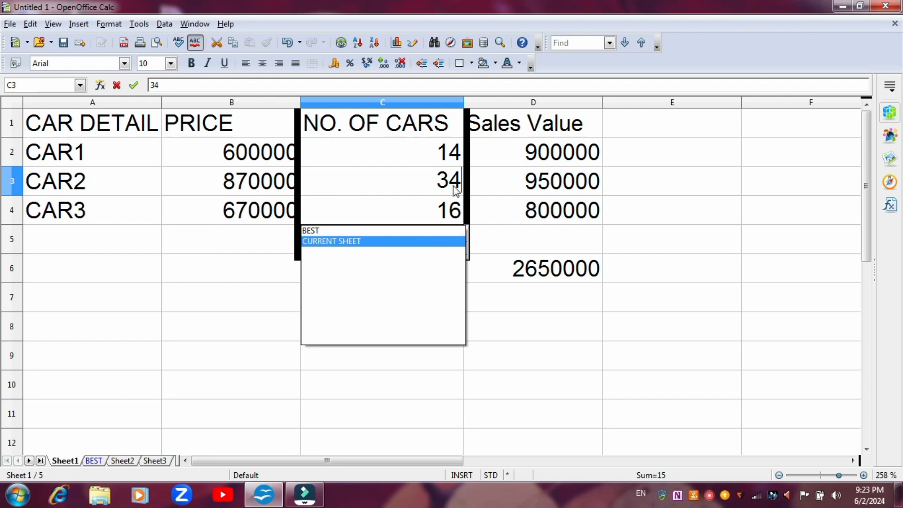
left_click(440, 226)
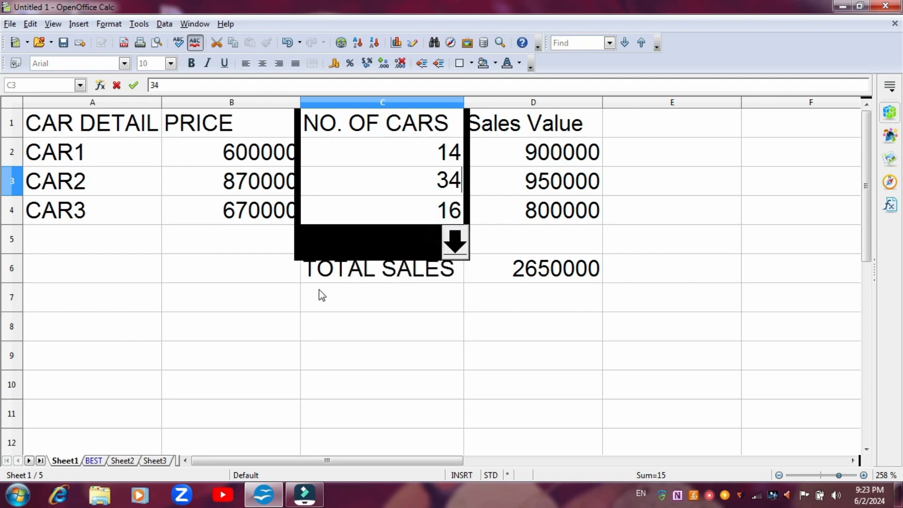
- View the car numbers on the BEST sheet, return to Sheet1 for comparison and select the empty cell C8
left_click(94, 462)
key("ctrl+s")
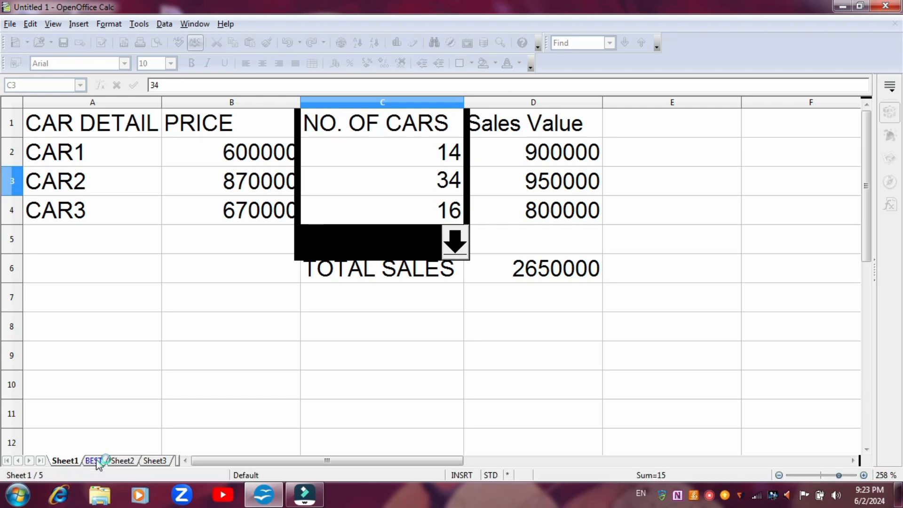
left_click(95, 461)
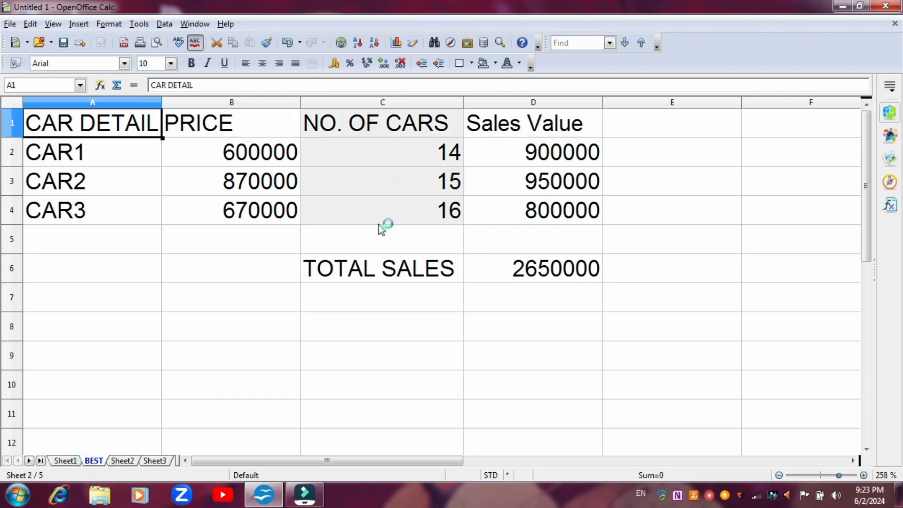
left_click(70, 461)
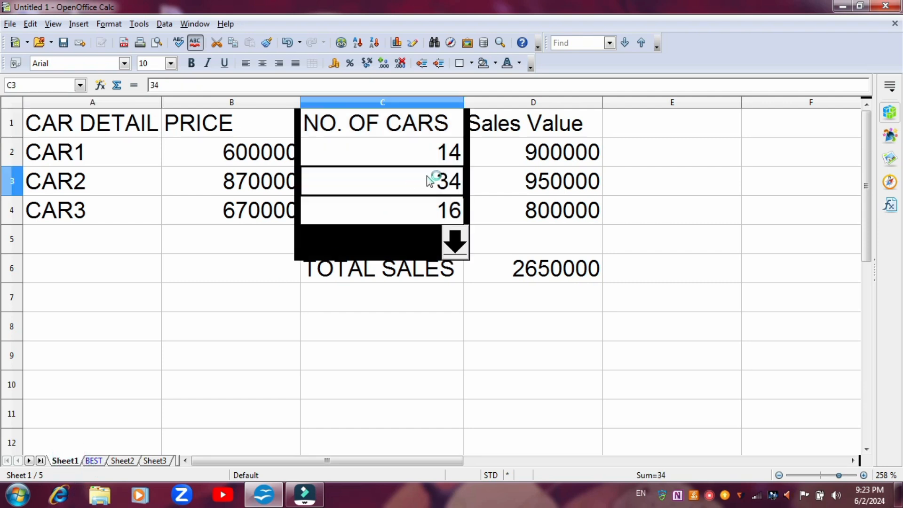
left_click(369, 336)
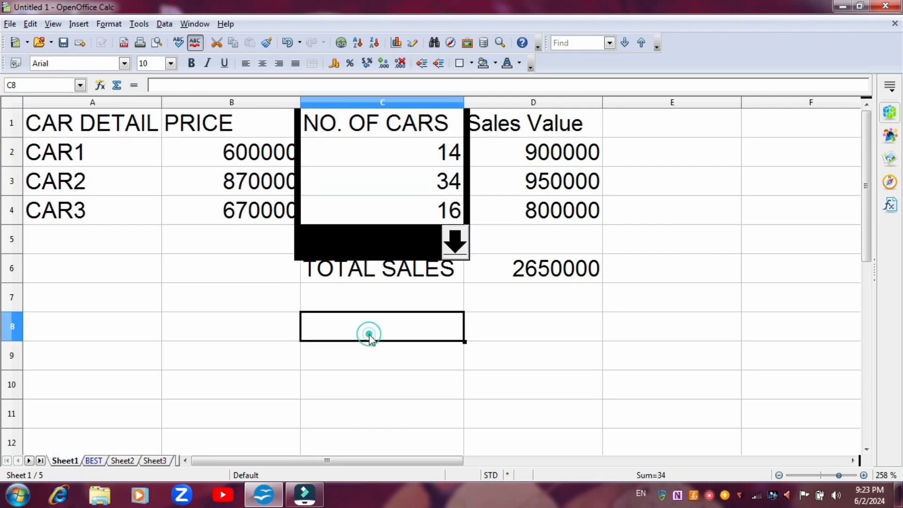